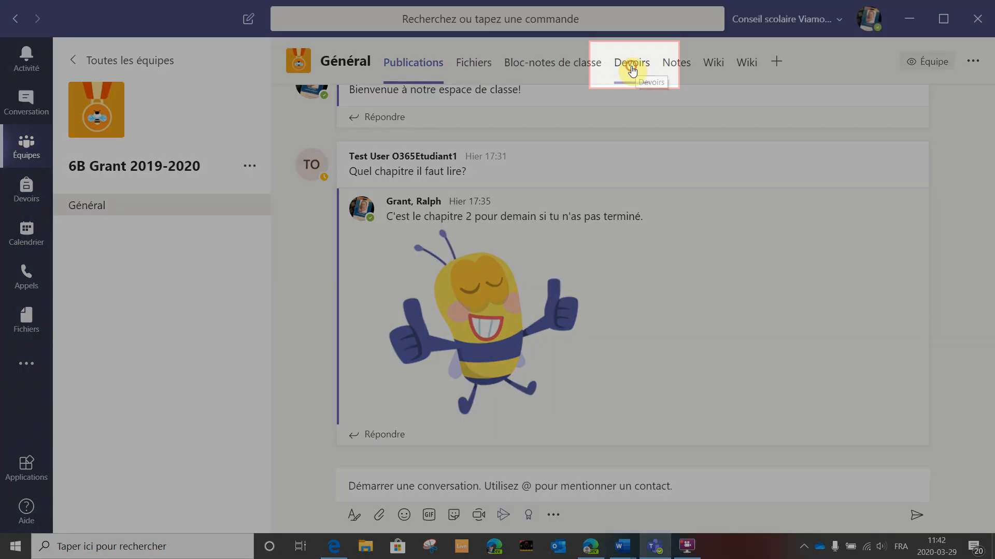
# Create a new assignment for the 6B class and title it "Travail de lecture"
pyautogui.click(631, 66)
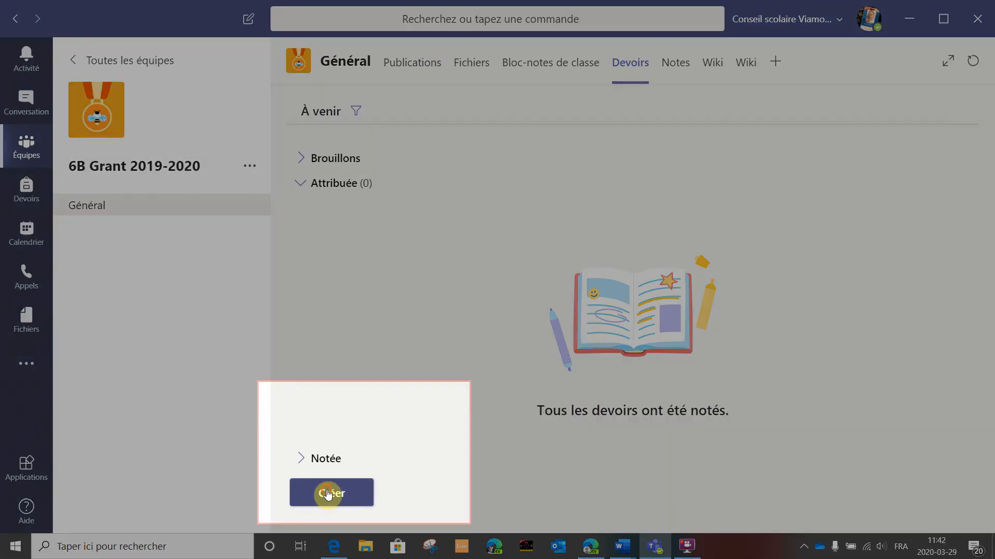
pyautogui.click(331, 494)
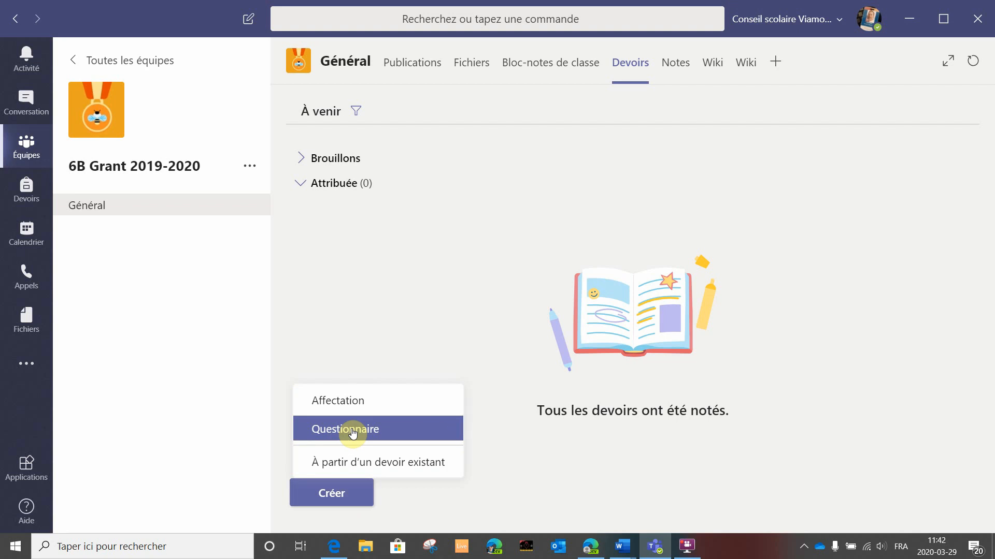
pyautogui.click(352, 430)
pyautogui.click(447, 201)
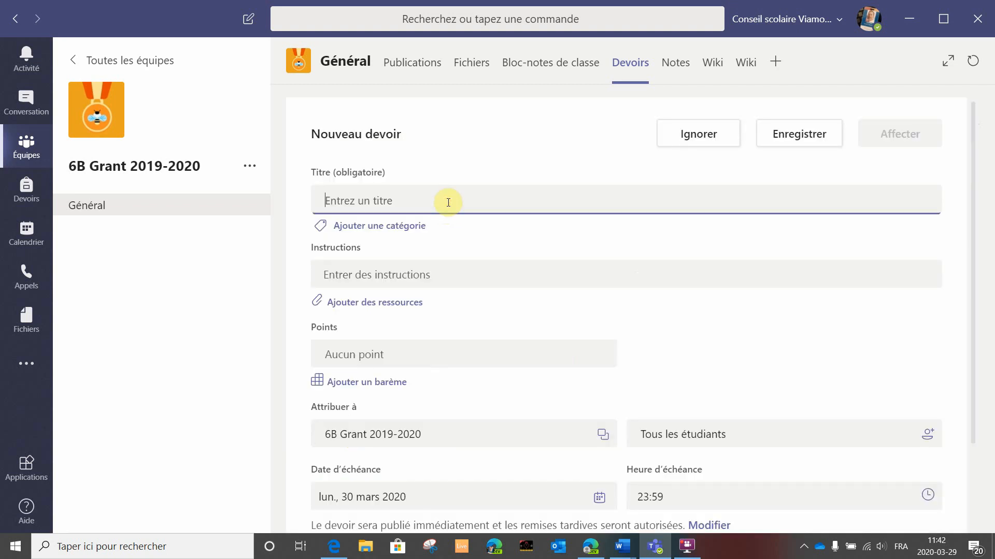
pyautogui.write('Travail')
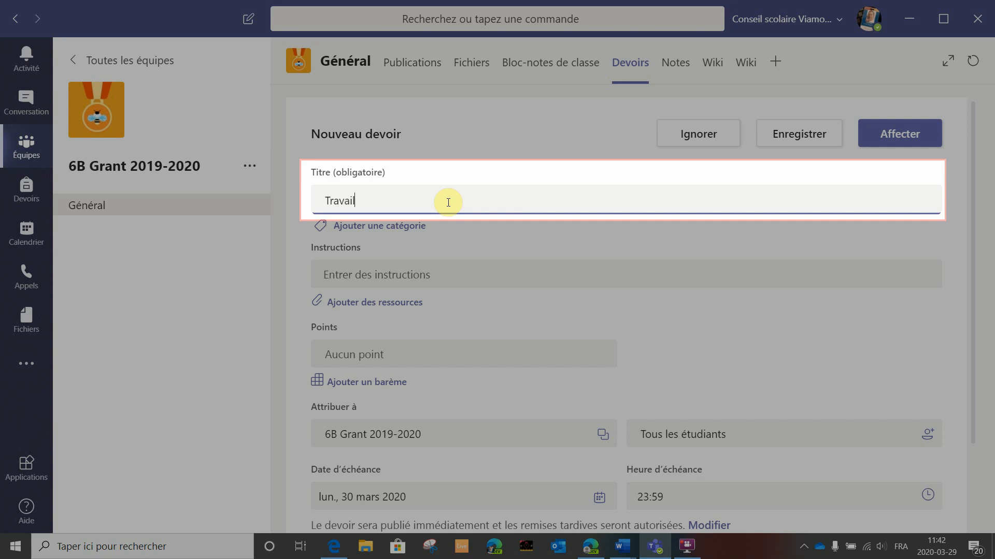
pyautogui.write(' de lecture')
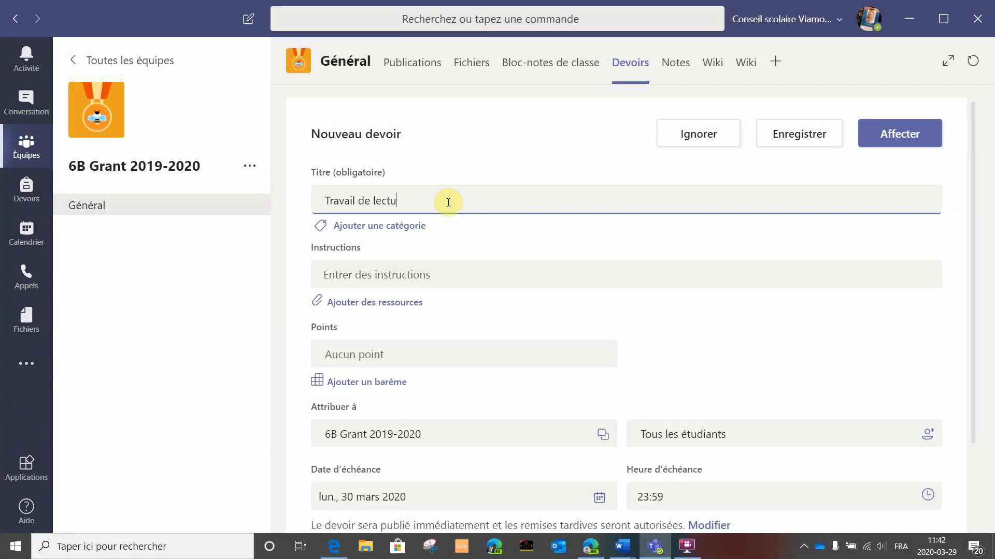
# Add the category "Littératie" and enter the bulleted instructions on choosing a book, reading it and writing an appreciation using the "feuille de route"
pyautogui.click(370, 226)
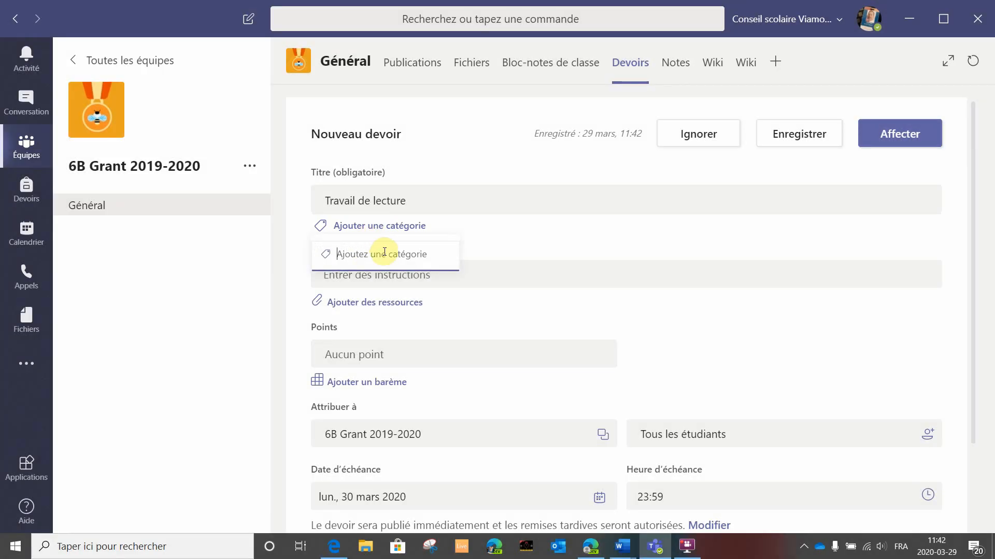
pyautogui.write('Littératie')
pyautogui.press('Return')
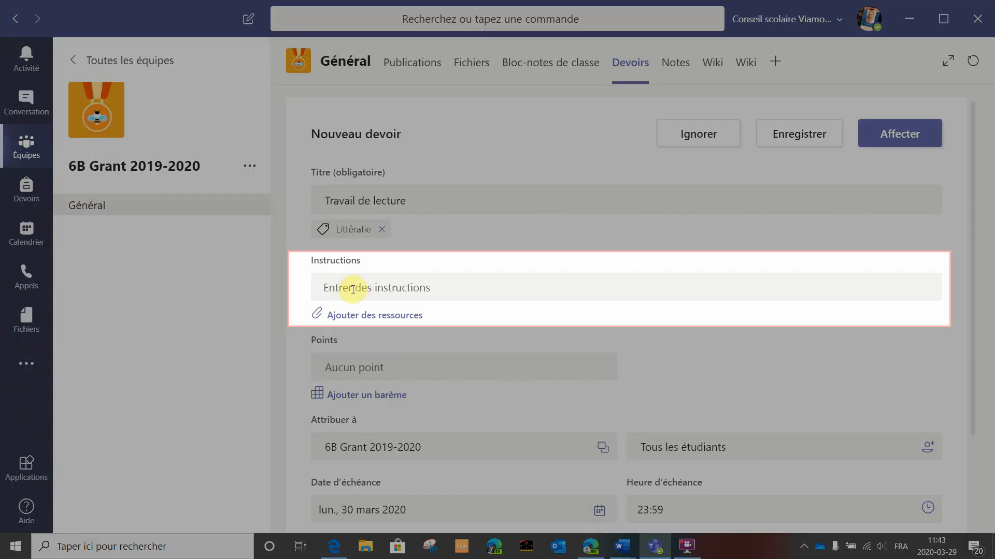
pyautogui.click(353, 290)
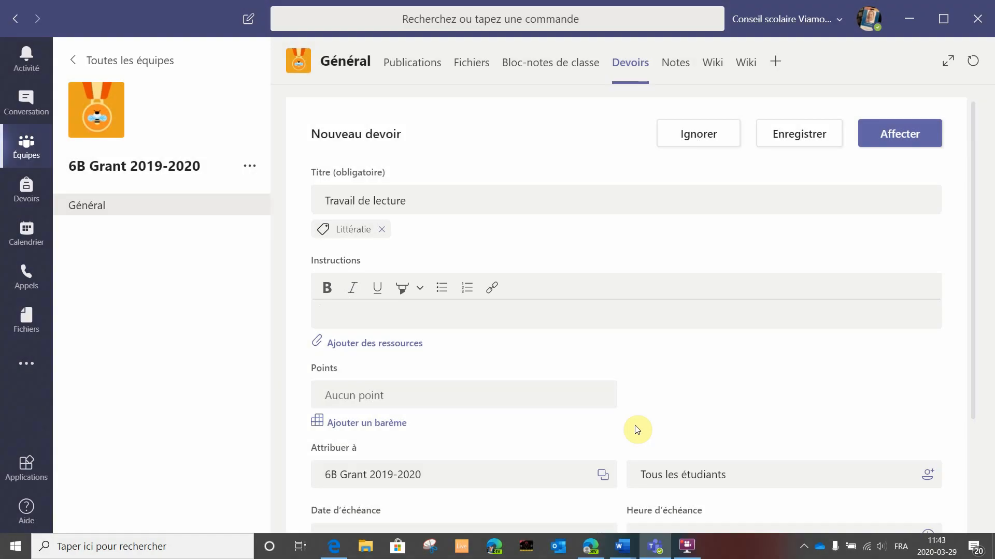
pyautogui.write('·\tChoisis un livre de ton choix (un livre en ligne sur l’application EPIC!, un livre dans le EAV sur le site LIVREL, ou un livre que tu as à la maison). ·\tFais la lecture de ton livre (si tu as choisi un livre à multiples chapitres, tu peux choisir de lire quelques chapitres). ·\tÀ l’aide de la feuille de route, fais l’appréciation de ton livre.')
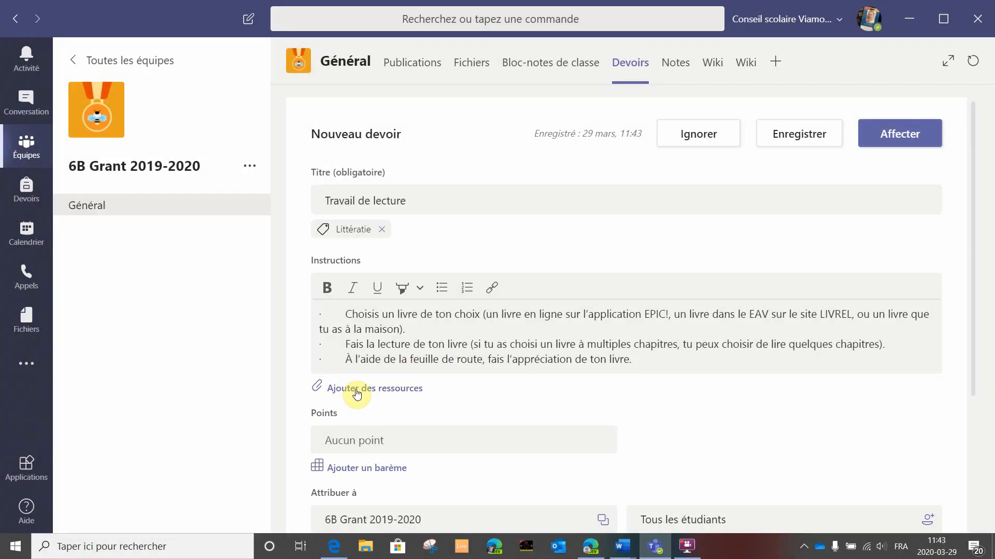
# Attach the file "Consignes pour le projet.docx" from this device as an assignment resource
pyautogui.click(356, 389)
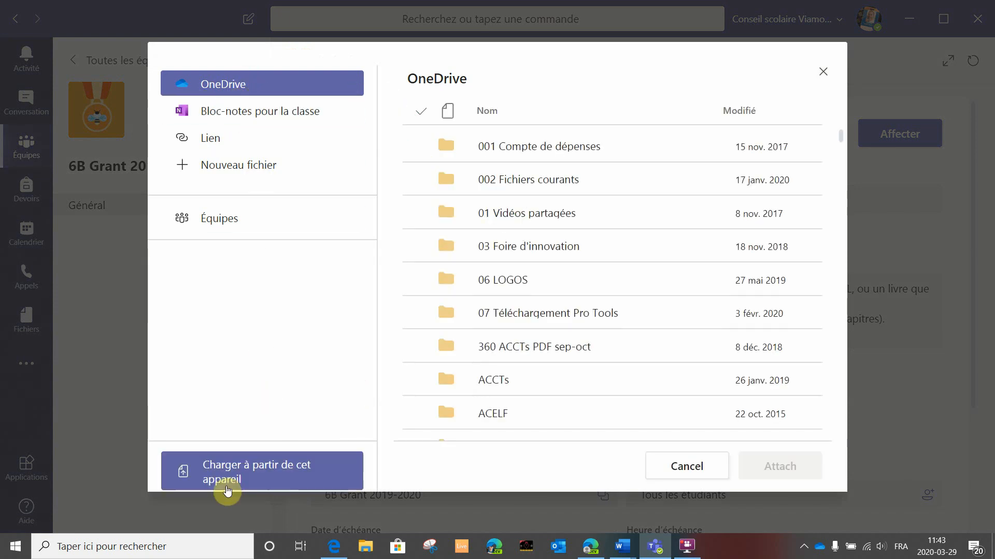
pyautogui.click(230, 477)
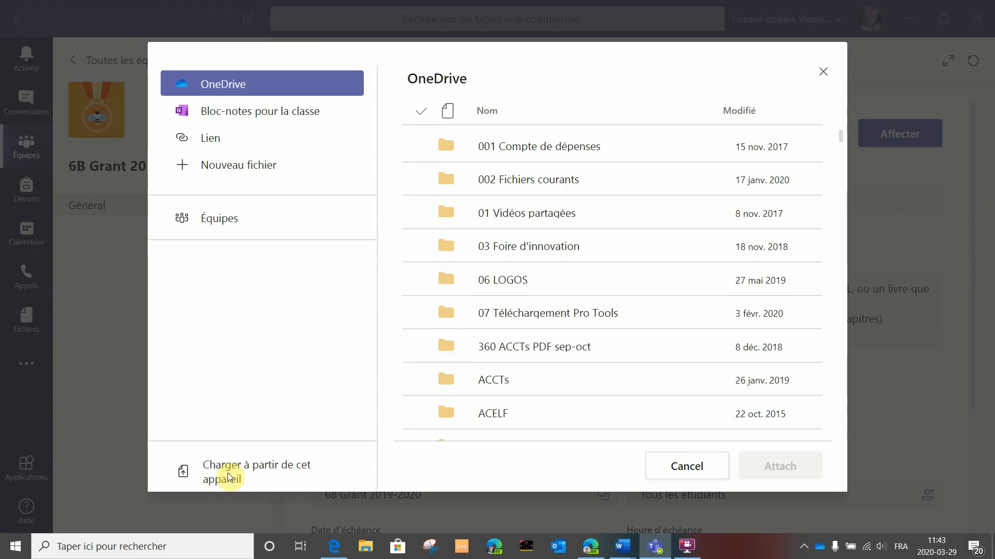
pyautogui.doubleClick(154, 120)
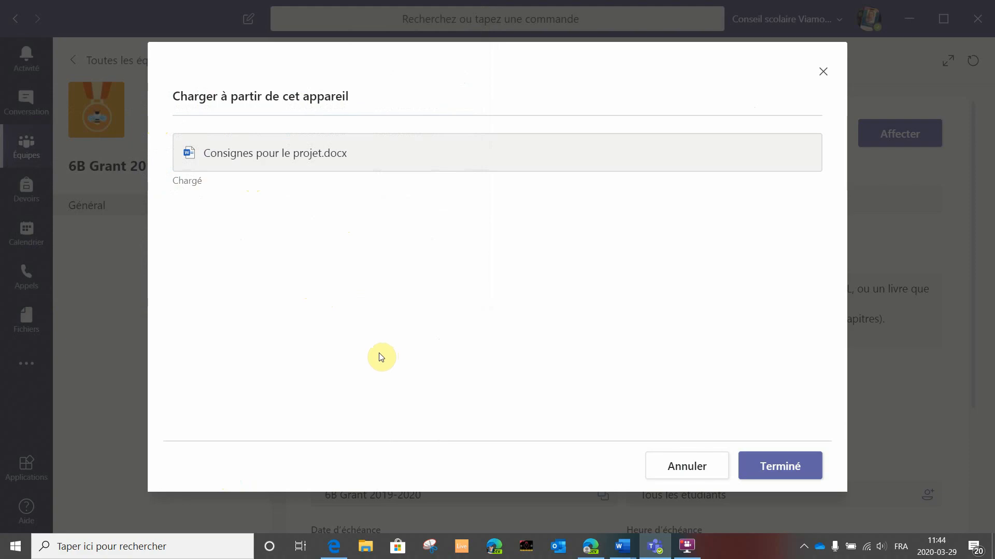
pyautogui.click(779, 466)
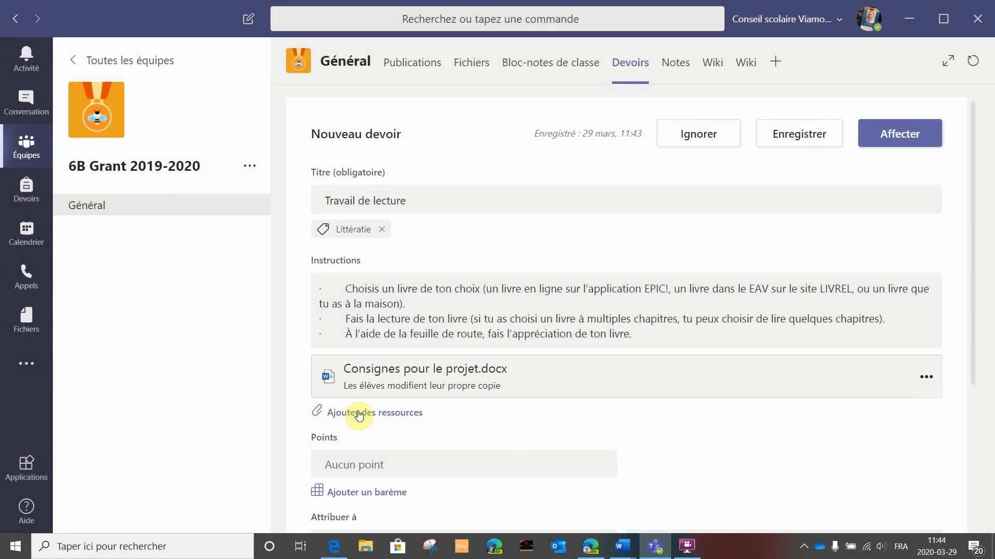
# Attach the existing "Rédaction de textes" rubric to the assignment after reviewing its criteria levels
pyautogui.scroll(-4, 552, 435)
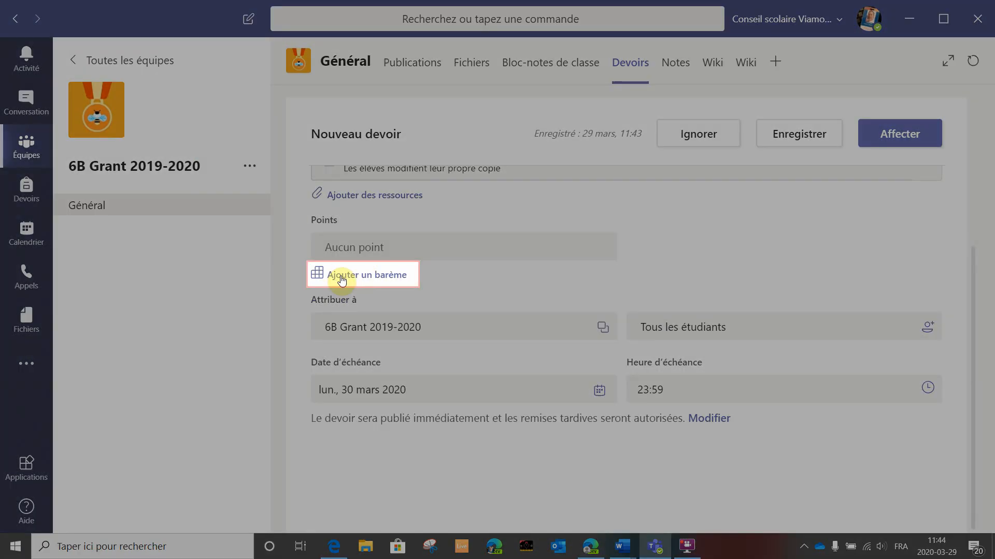
pyautogui.click(341, 279)
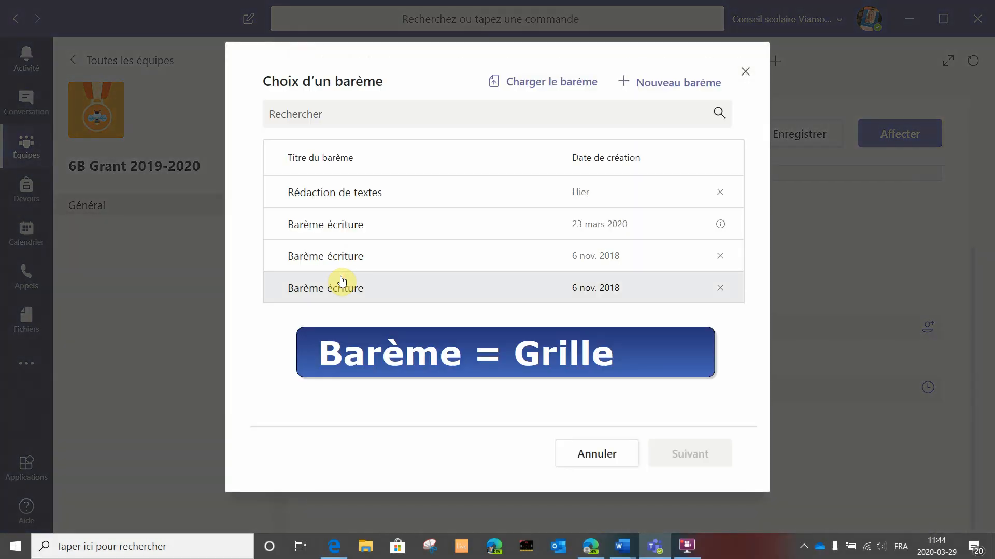
pyautogui.click(333, 195)
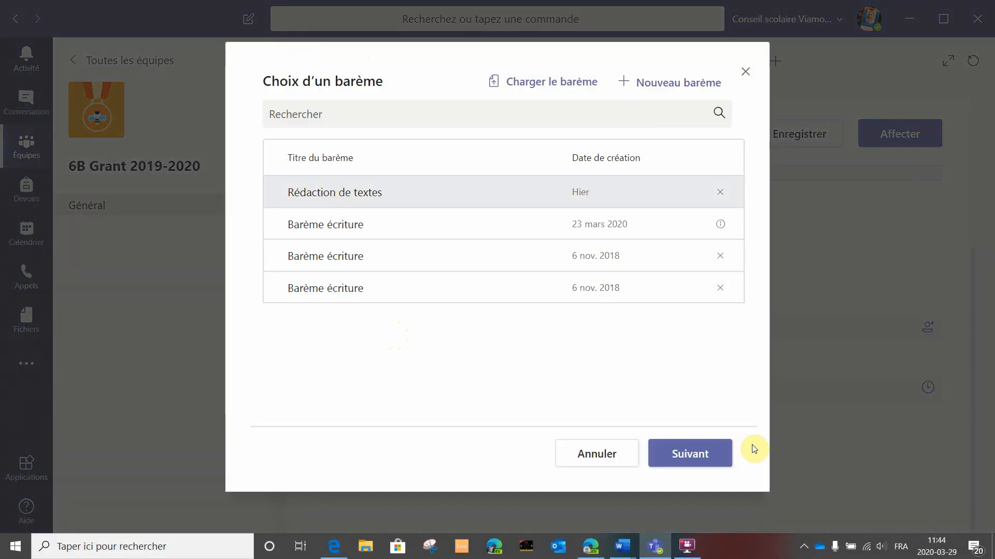
pyautogui.click(677, 455)
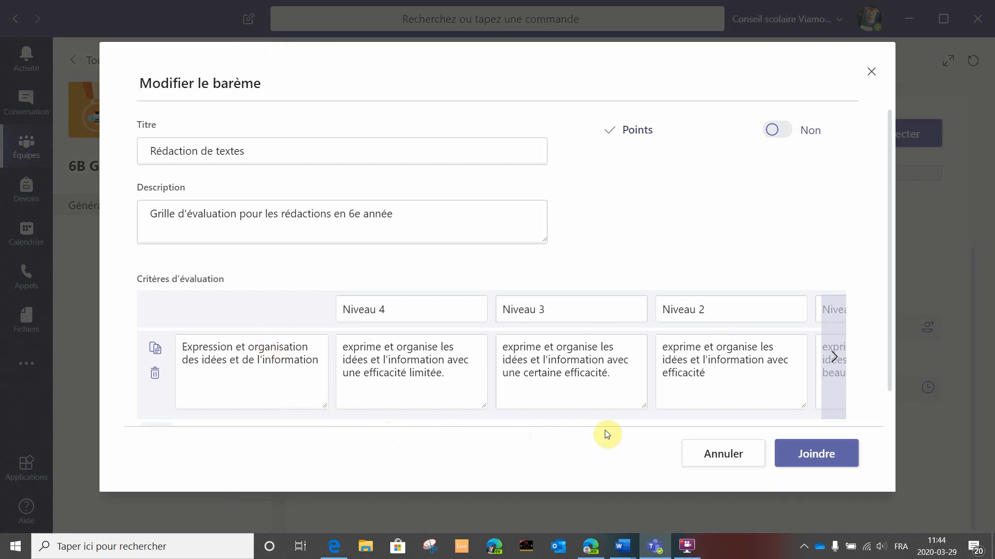
pyautogui.click(831, 356)
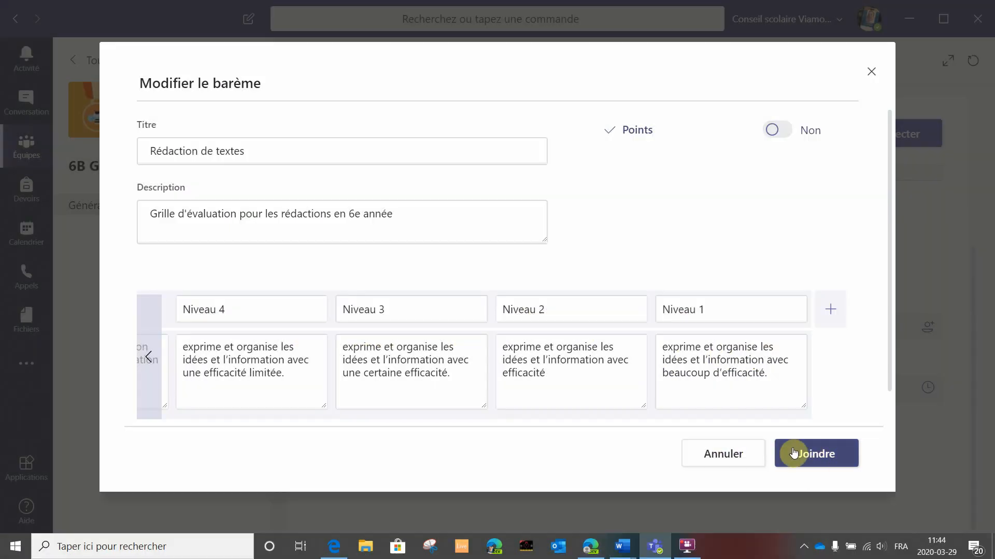
pyautogui.click(793, 455)
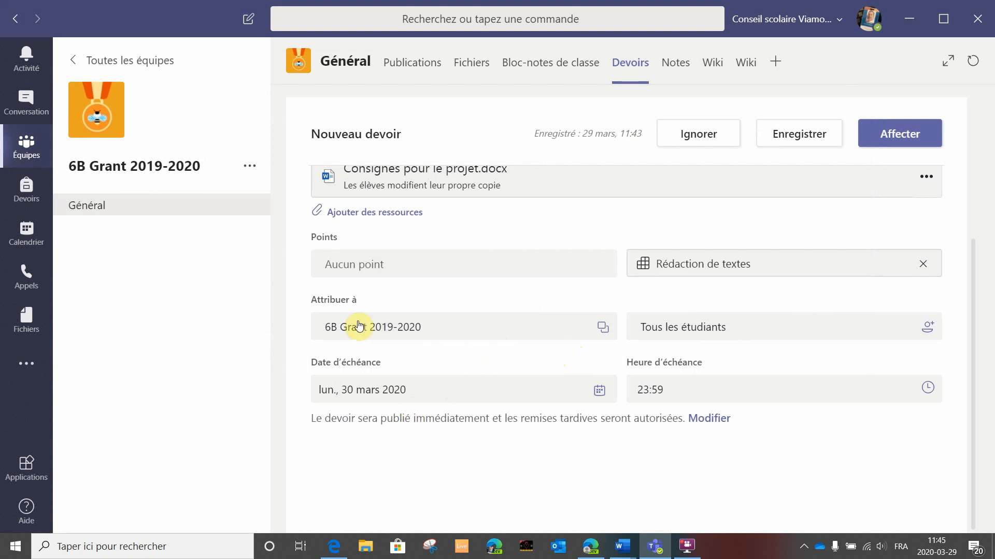
# View the available classes, and try assigning the work to the first, third and fourth students before restoring all students
pyautogui.click(497, 332)
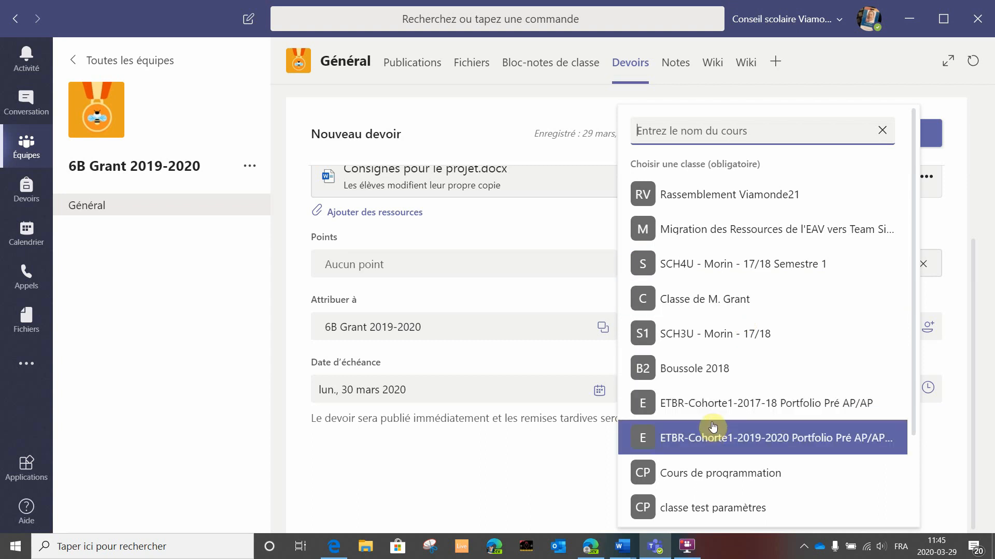
pyautogui.click(479, 469)
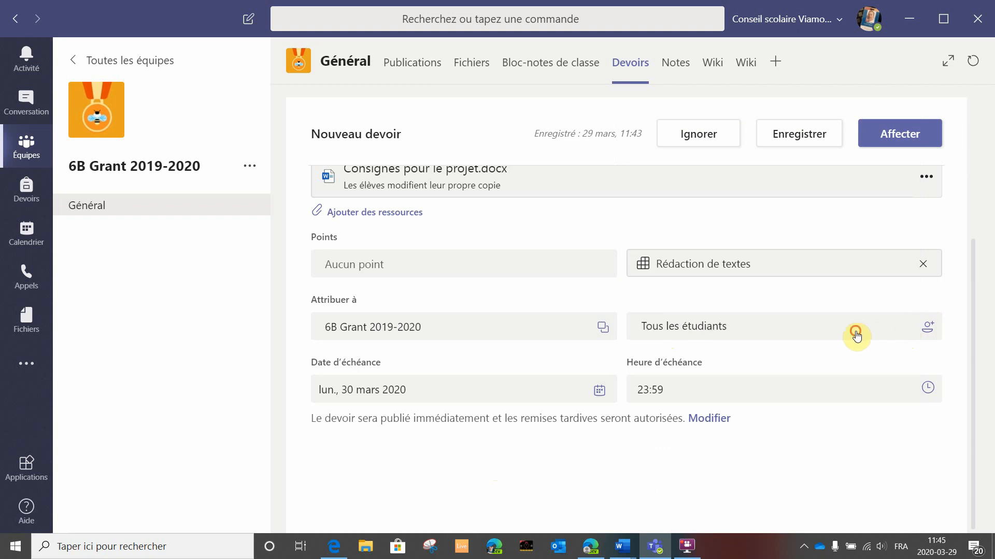
pyautogui.click(787, 334)
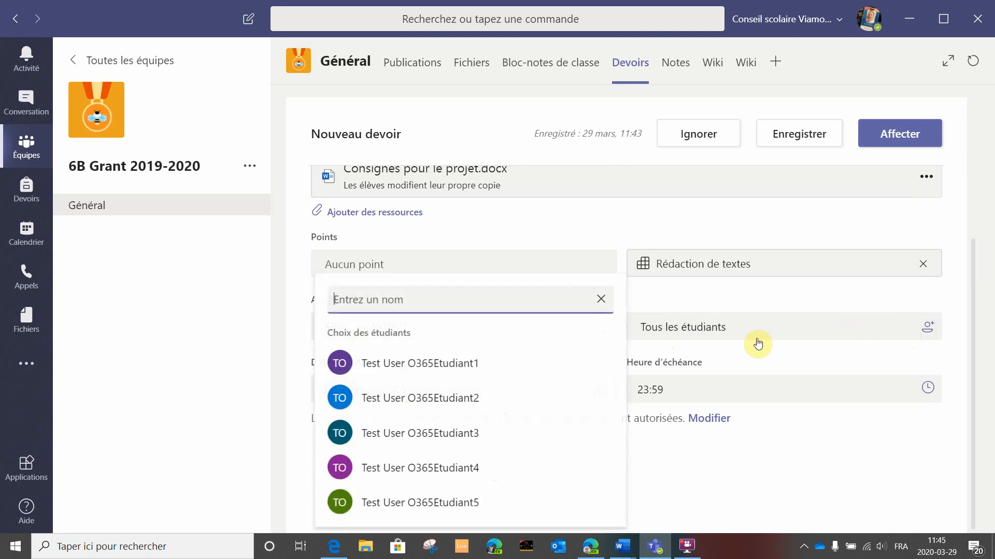
pyautogui.click(406, 373)
pyautogui.click(402, 434)
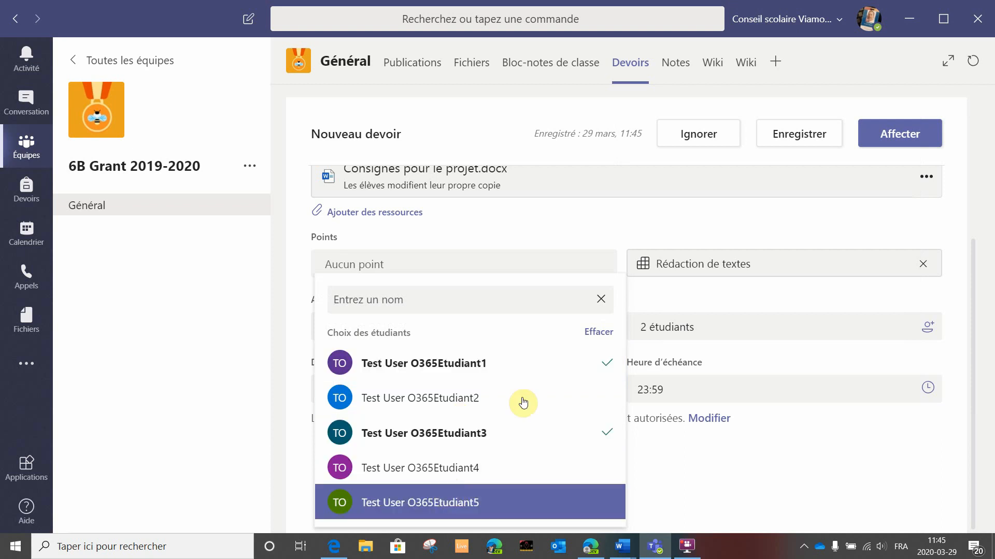
pyautogui.click(524, 462)
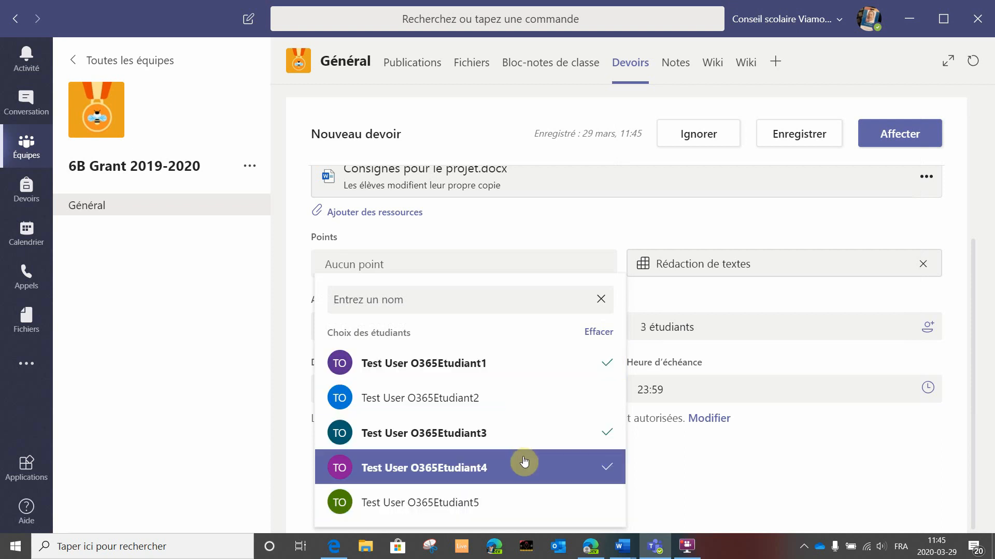
pyautogui.click(506, 468)
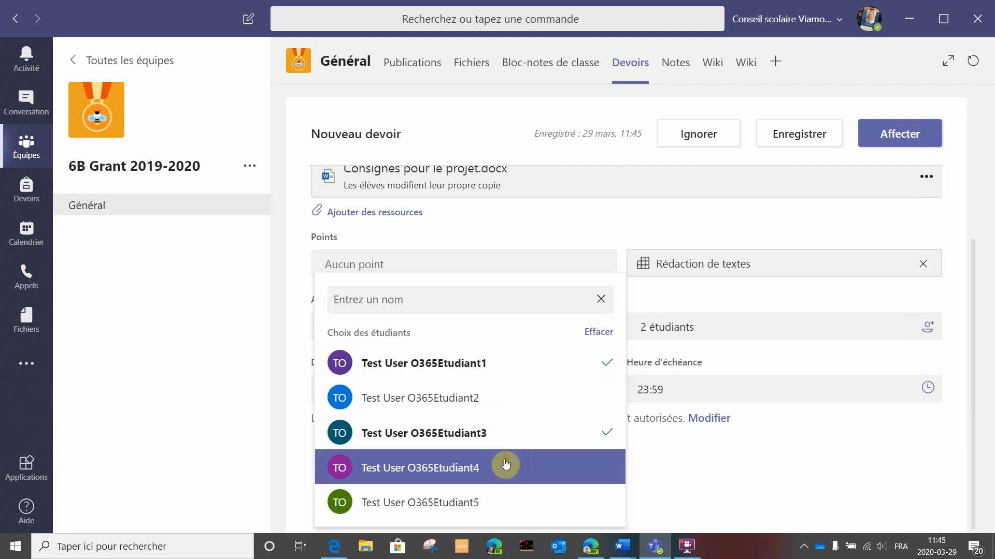
pyautogui.click(474, 434)
pyautogui.click(487, 367)
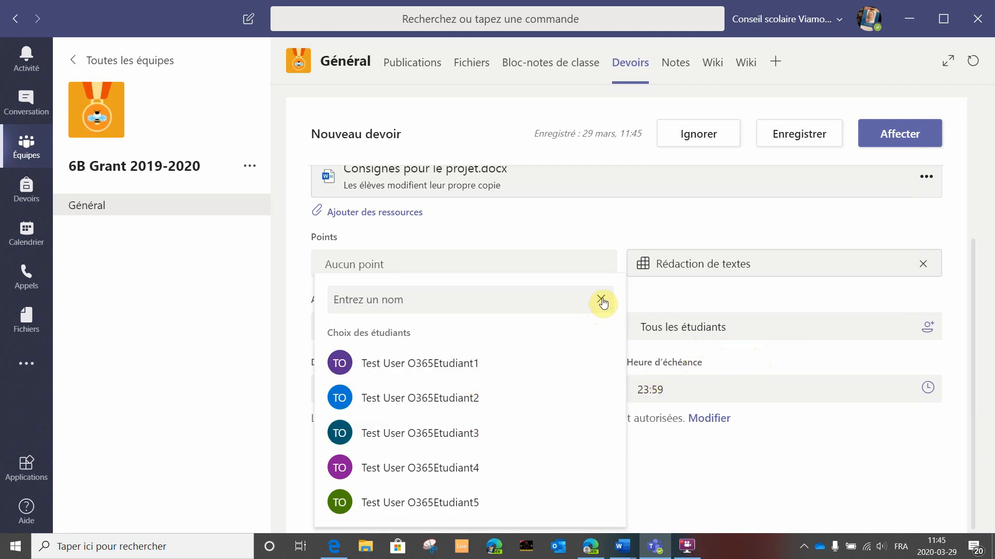
pyautogui.click(857, 317)
# Set the due date to 4 April 2020 and review the publication and closing date options without changing them
pyautogui.click(389, 395)
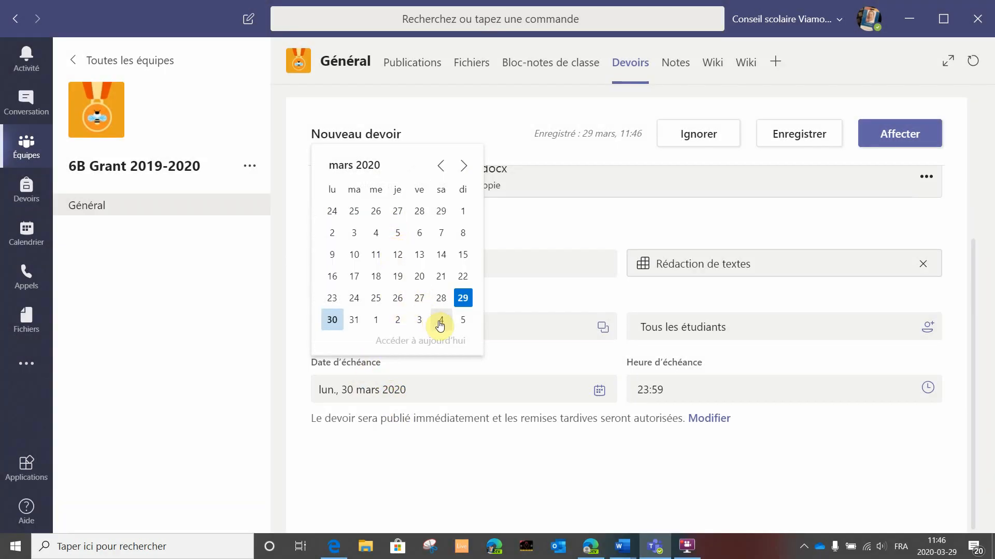
pyautogui.click(440, 324)
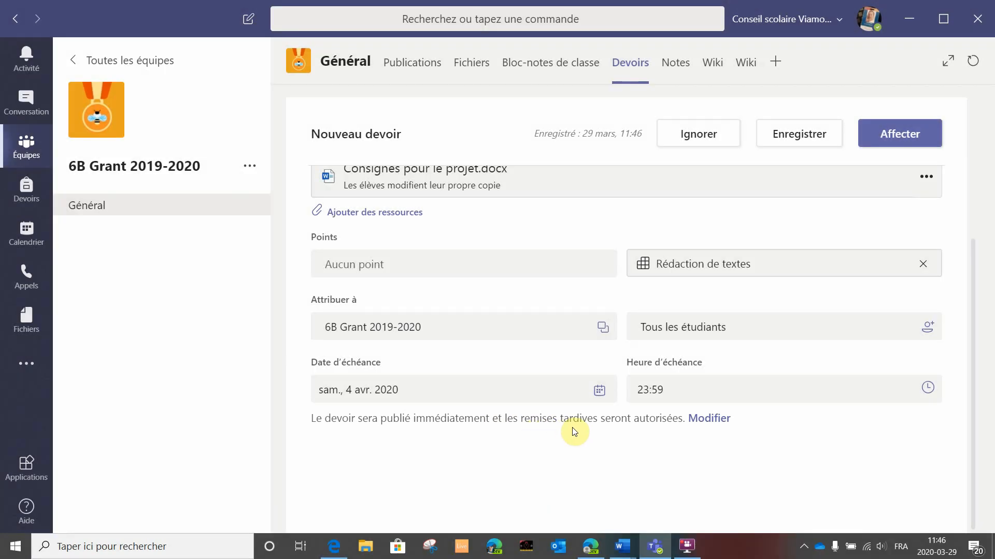
pyautogui.click(711, 422)
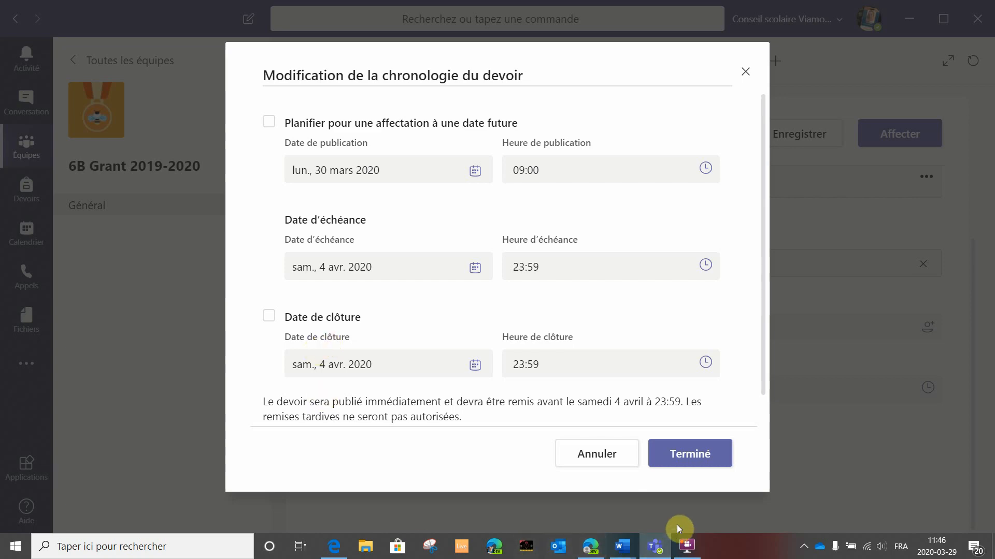
pyautogui.click(607, 456)
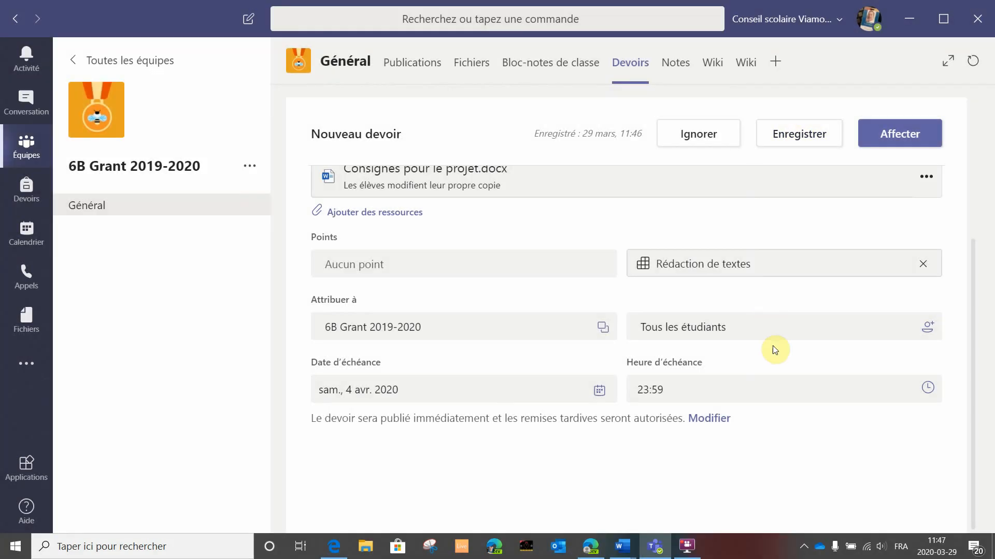
# Review the completed "Travail de lecture" form and assign it to the class
pyautogui.scroll(4, 784, 395)
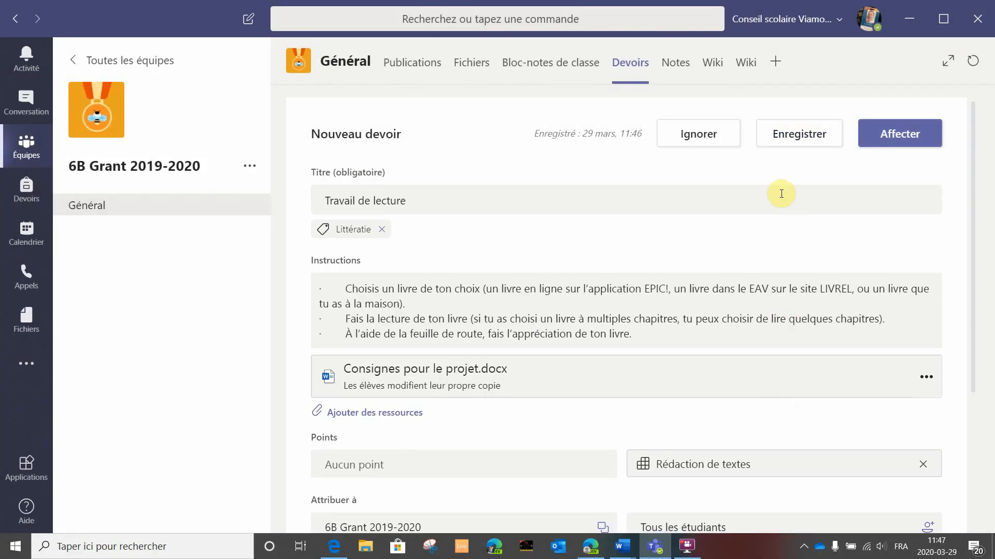
pyautogui.click(906, 136)
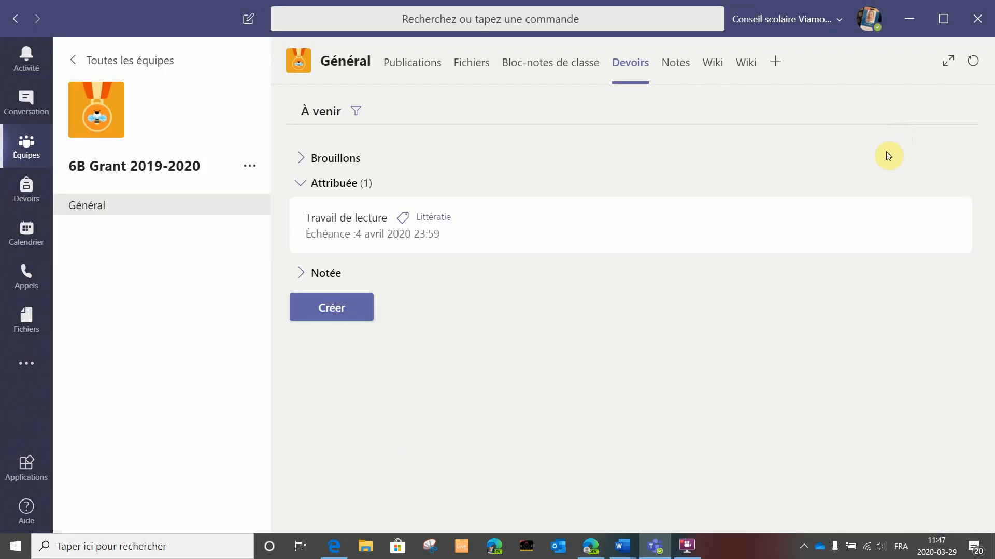
# Check the Général channel's posts for the assignment announcement, first as the teacher and again in the student's browser session of Teams
pyautogui.click(404, 63)
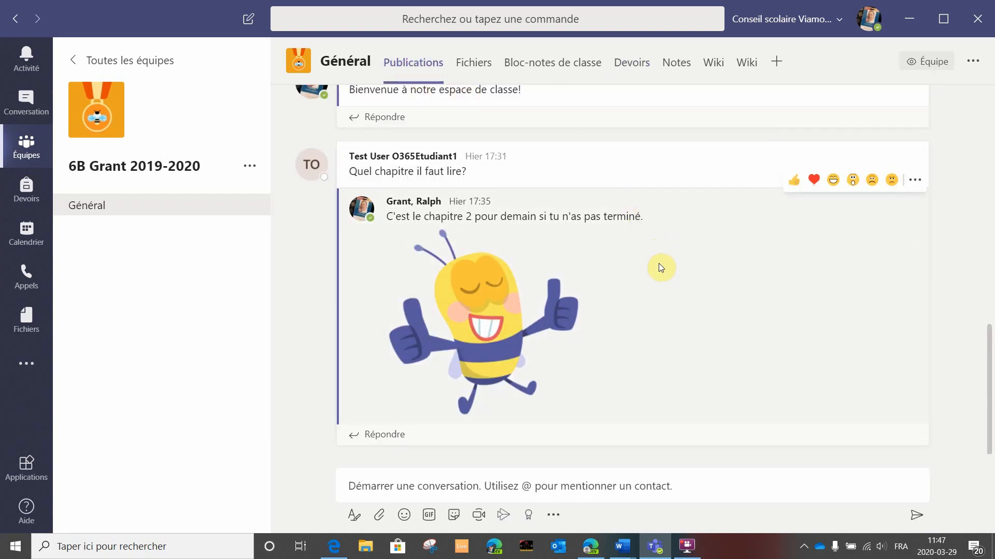
pyautogui.click(654, 548)
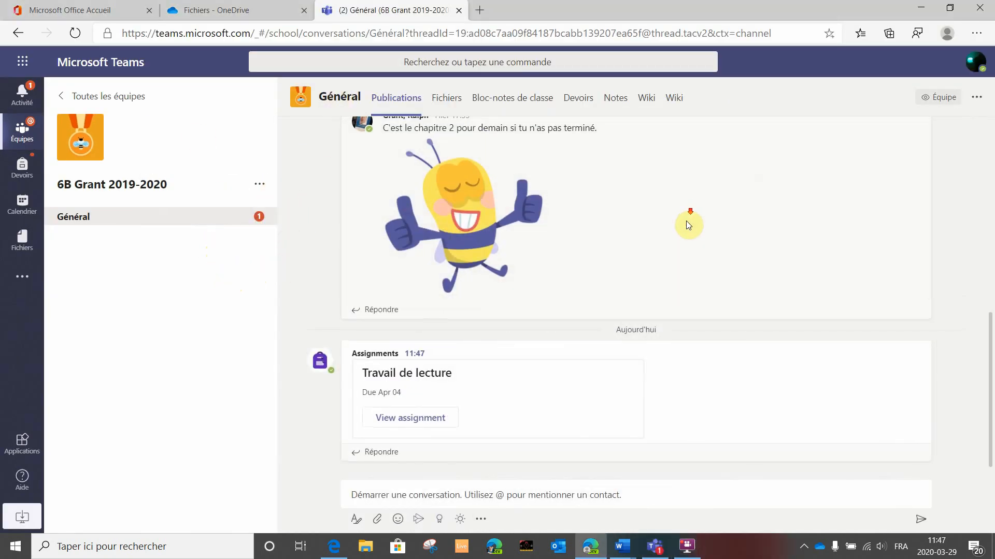
pyautogui.scroll(2, 685, 221)
pyautogui.scroll(-2, 554, 312)
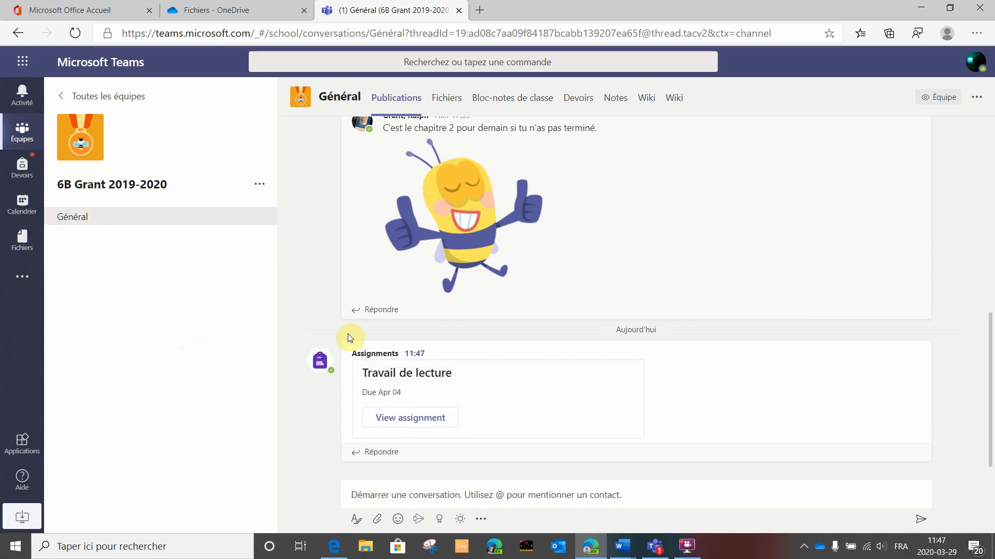
# Open the student's activity feed and view the "Lecture" assignment due Apr 04 from its notification
pyautogui.click(24, 98)
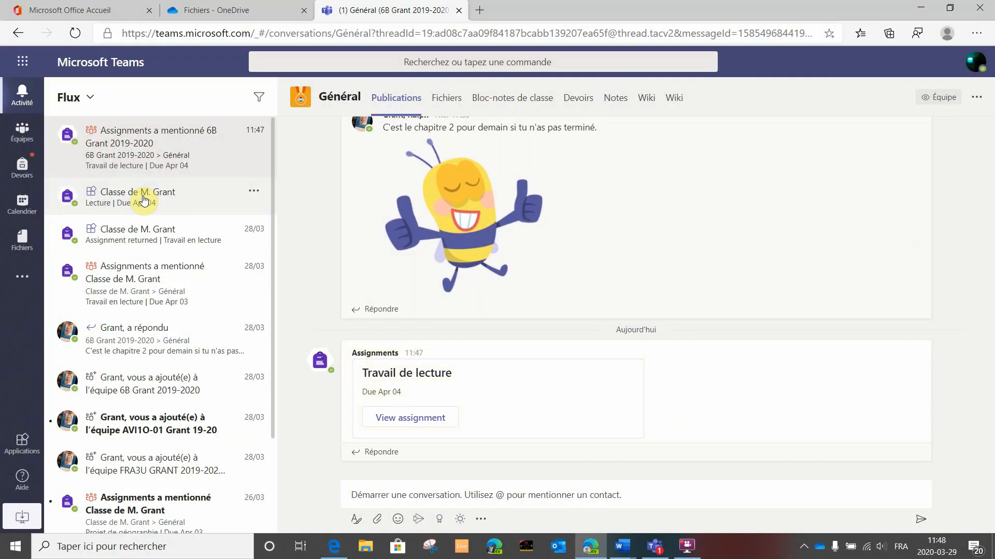
pyautogui.click(145, 195)
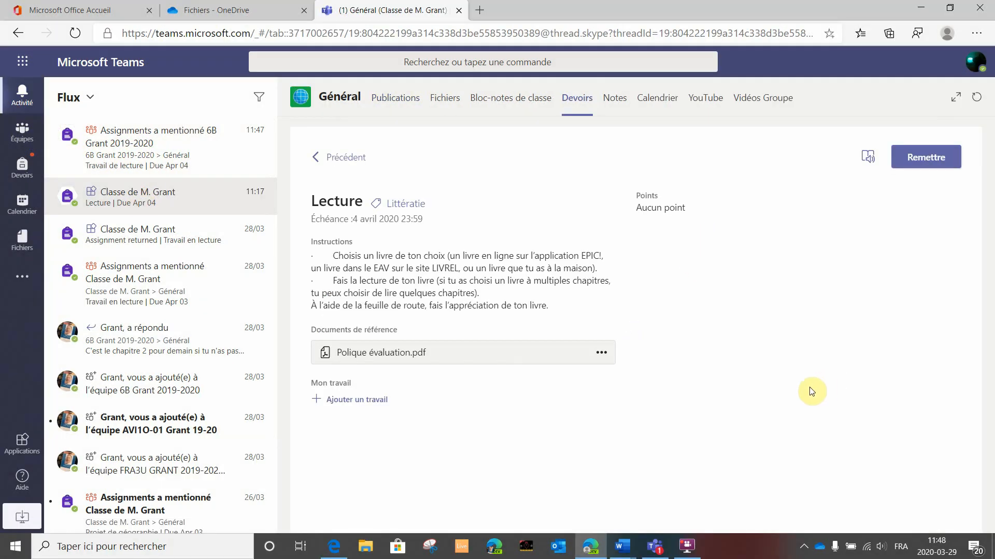